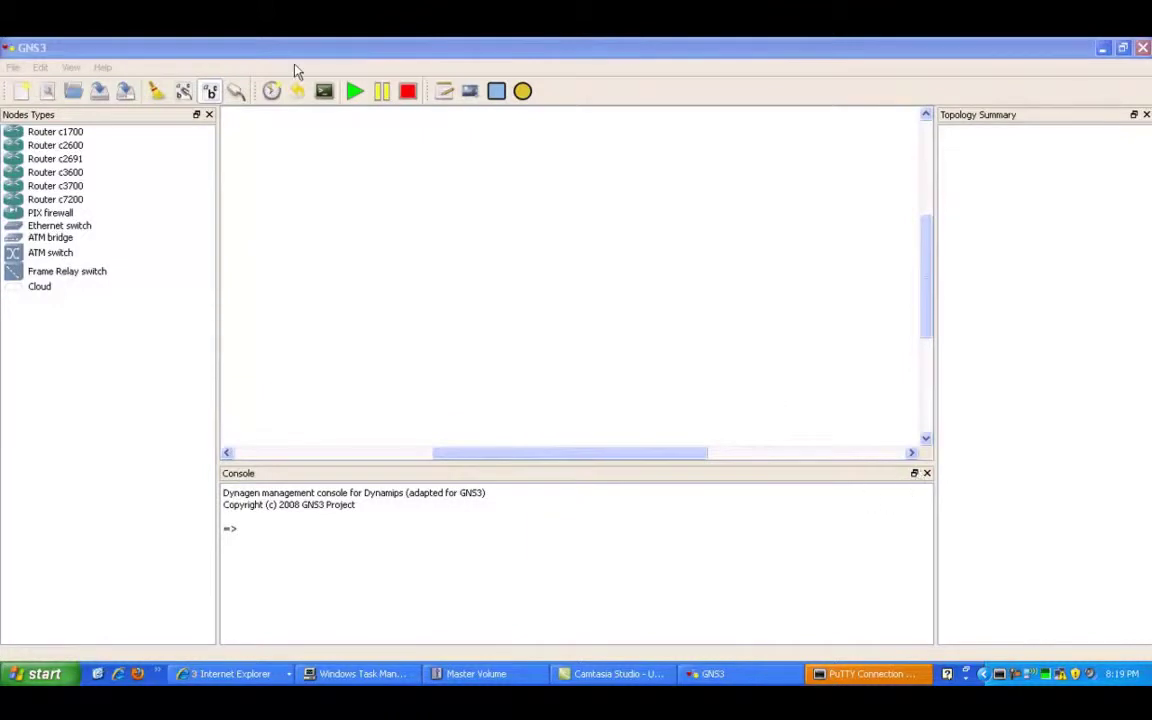
Bring the empty GNS3 project window to the front
click(391, 198)
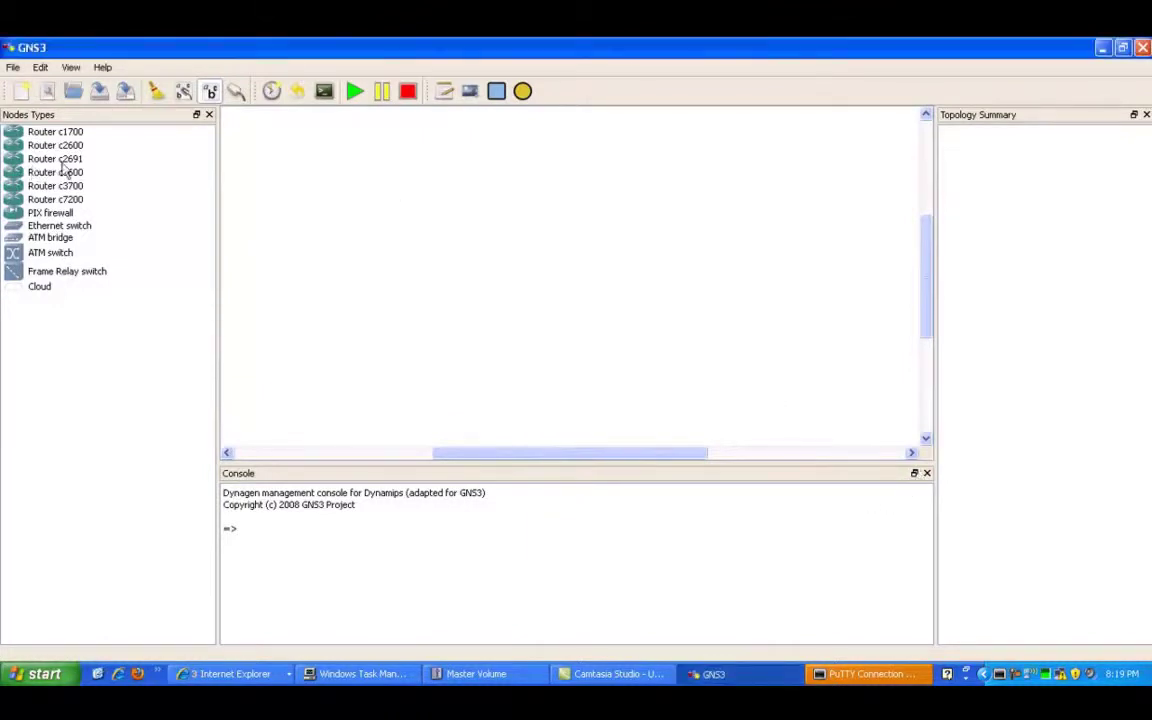
Add three c3600 routers and arrange them in a triangle, with R1 at the top centre
drag(62, 175, 540, 206)
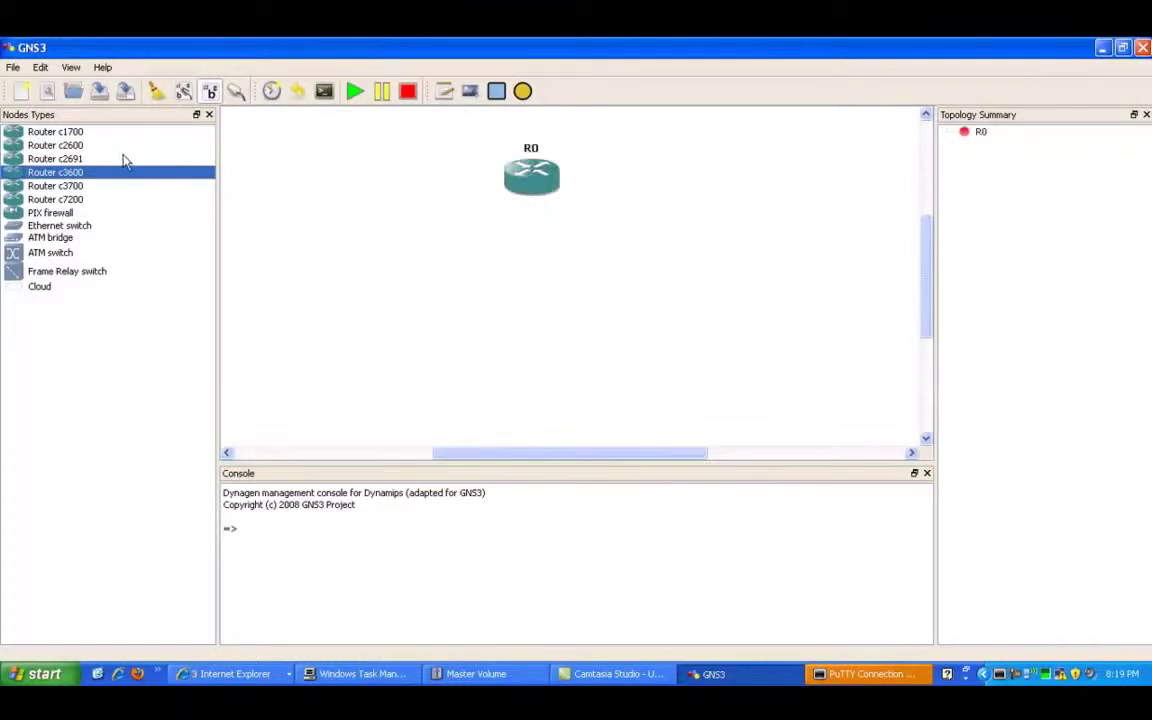
drag(185, 175, 340, 333)
drag(199, 181, 683, 377)
drag(534, 190, 535, 390)
drag(386, 357, 540, 179)
drag(531, 386, 436, 372)
Change router R0's hostname to R3
right_click(435, 372)
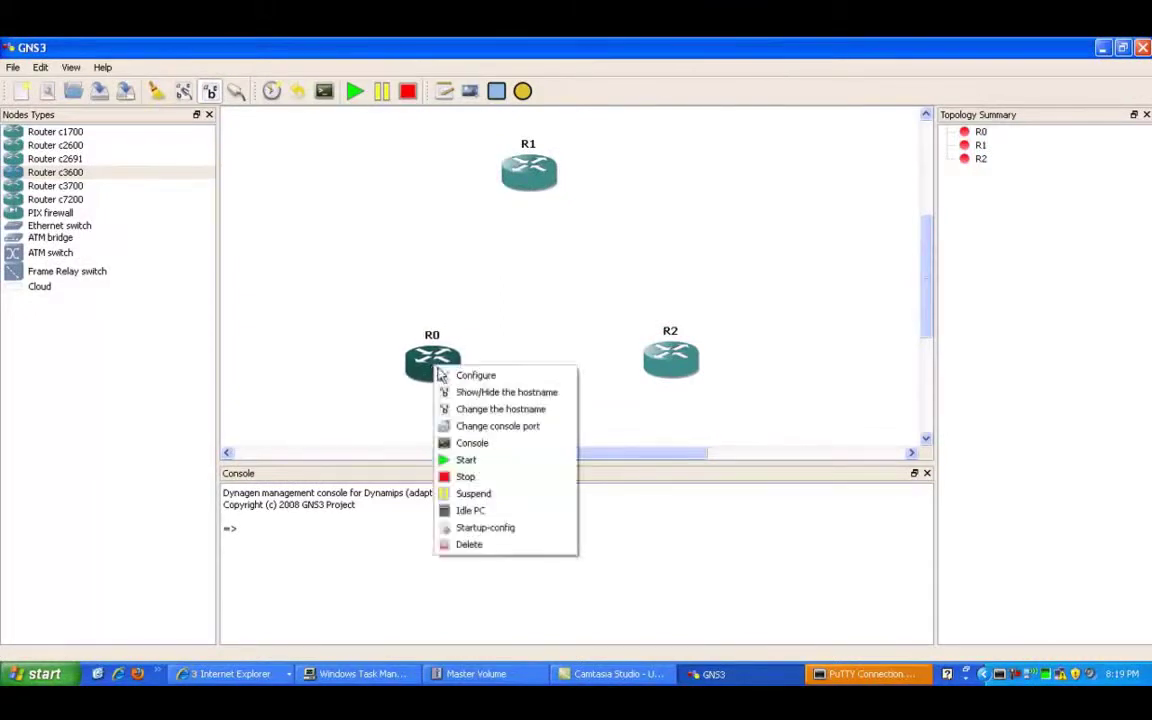
click(496, 410)
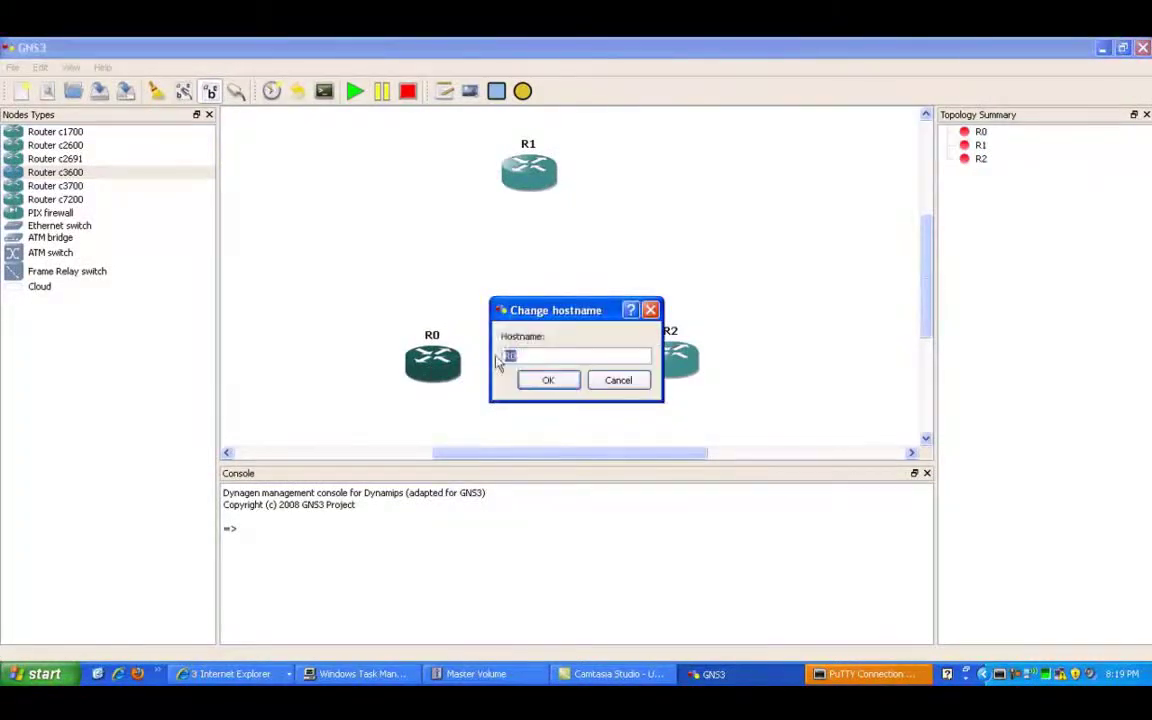
text(R3)
click(546, 383)
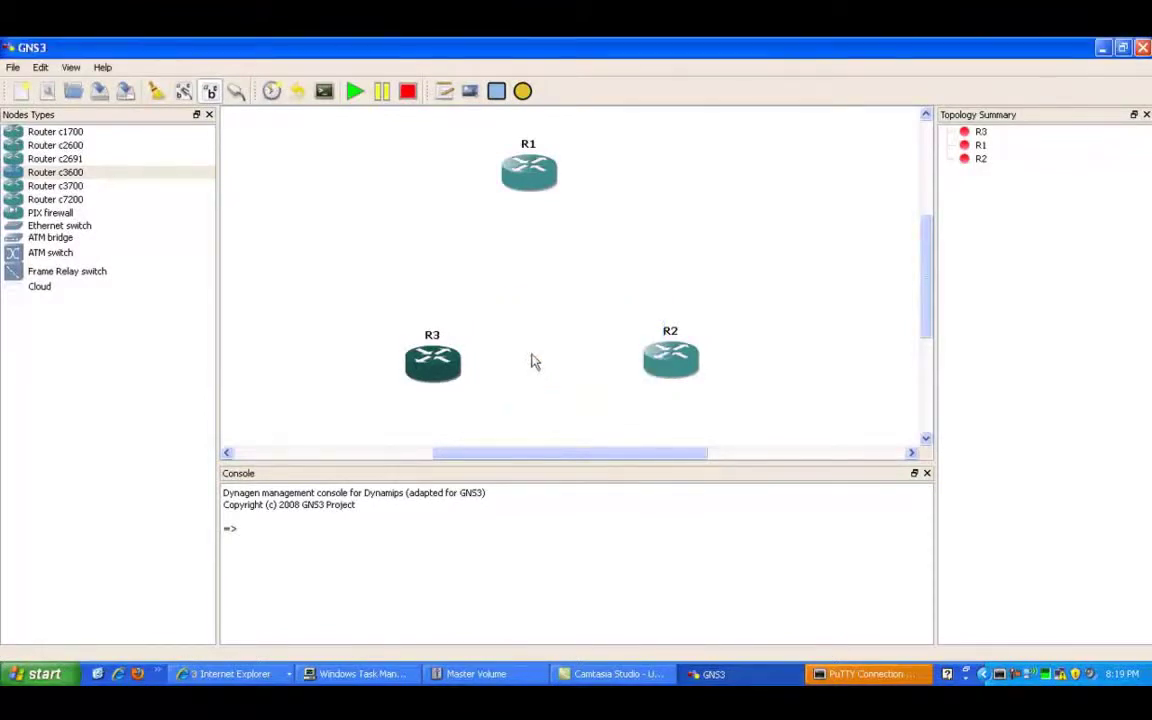
Nudge routers R3 and R2 slightly left to tidy the lower row
drag(443, 365, 432, 365)
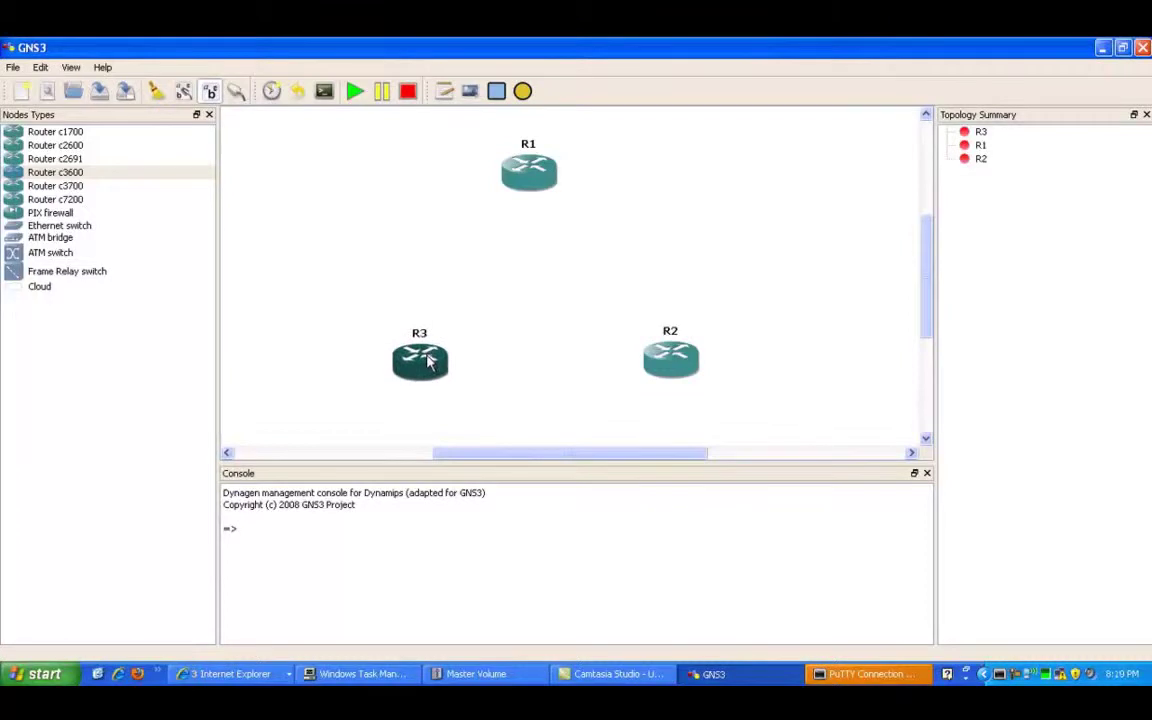
drag(656, 383, 653, 386)
ctrl+click(433, 362)
click(433, 362)
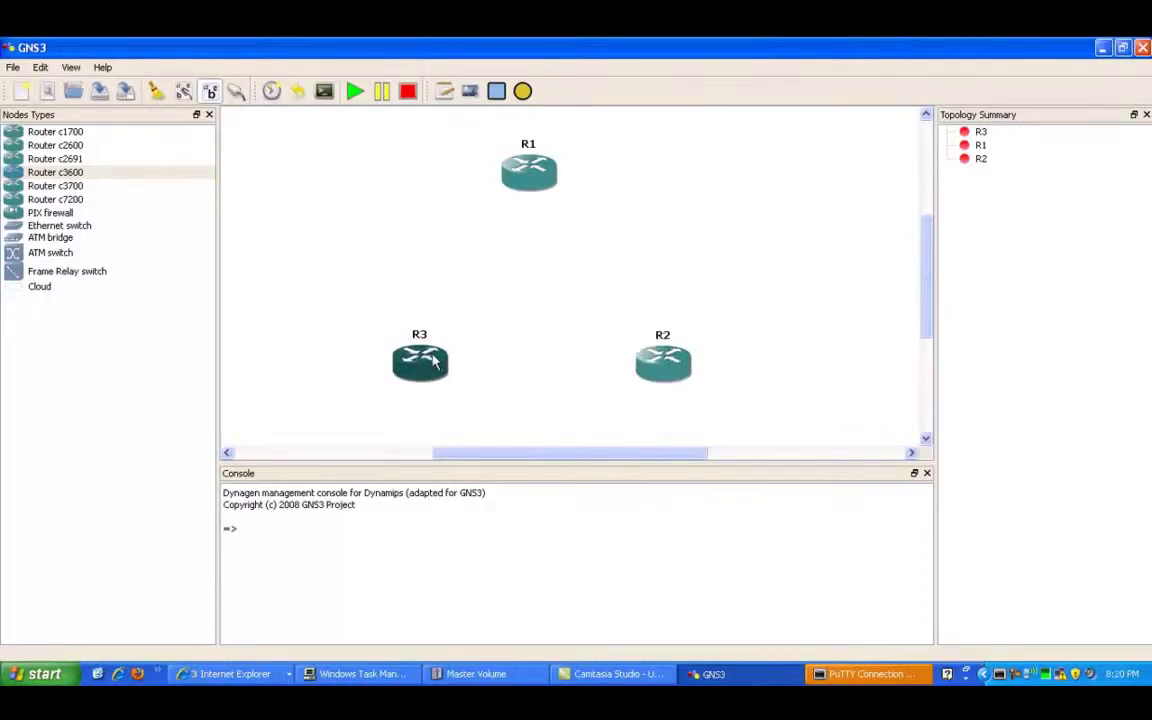
click(83, 279)
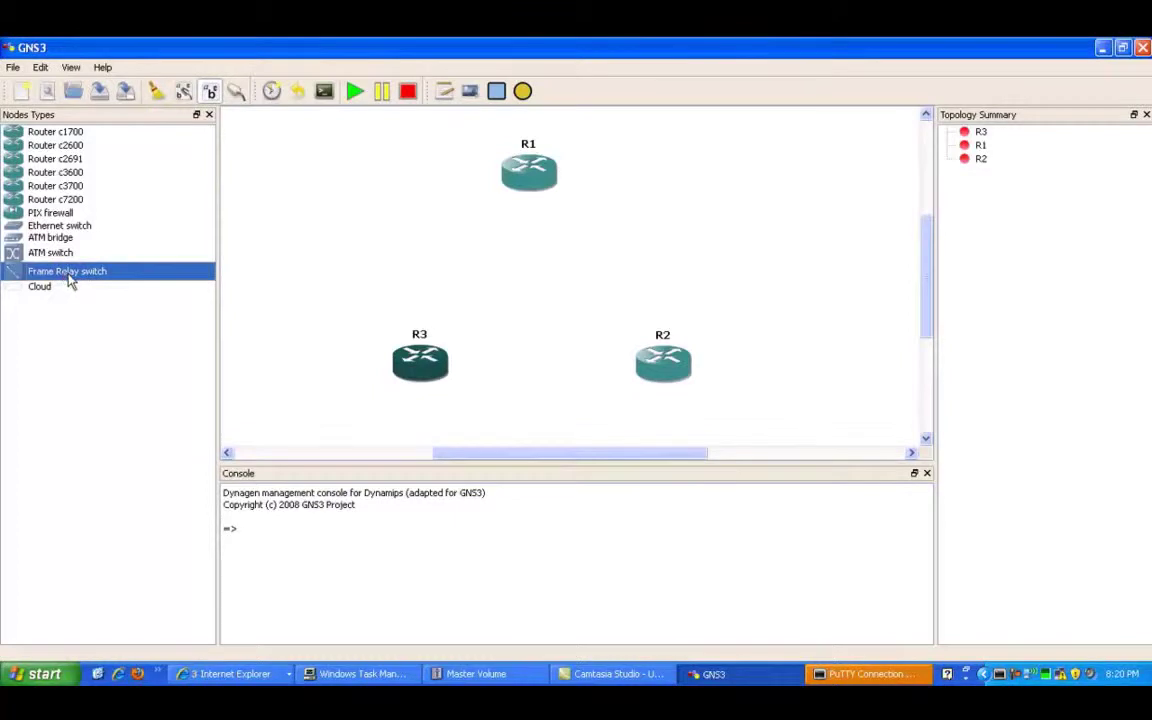
Place Frame Relay switch FR0 at the centre of the three-router triangle
drag(70, 282, 540, 294)
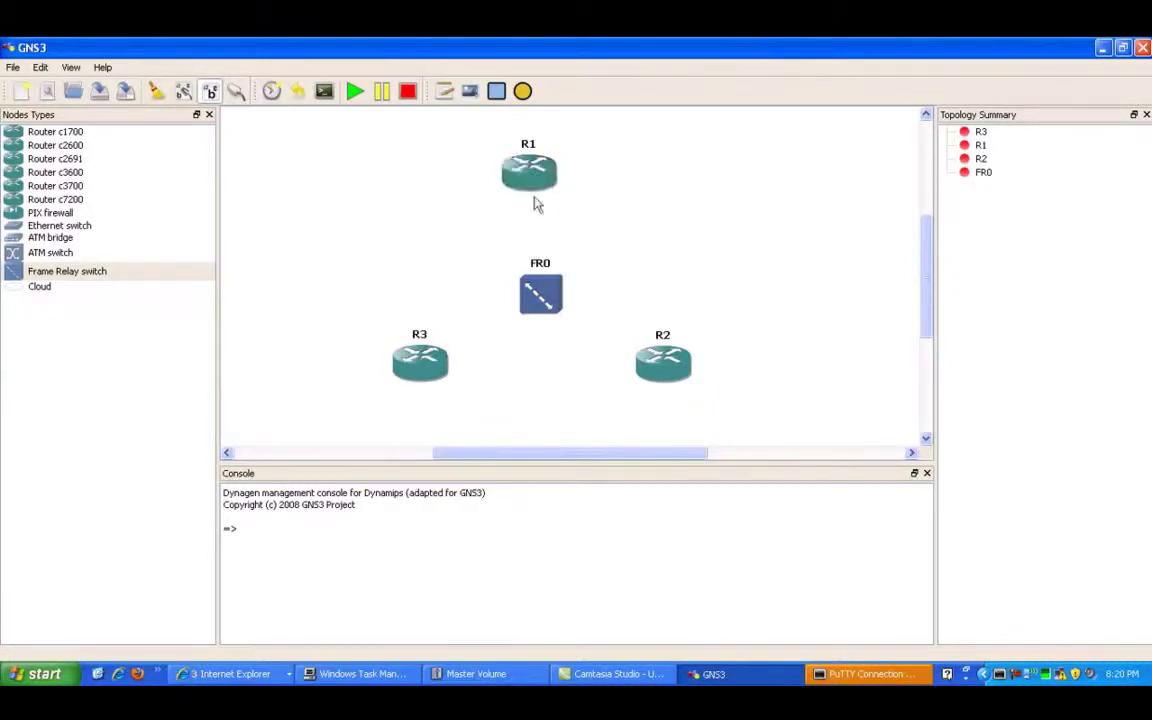
right_click(536, 296)
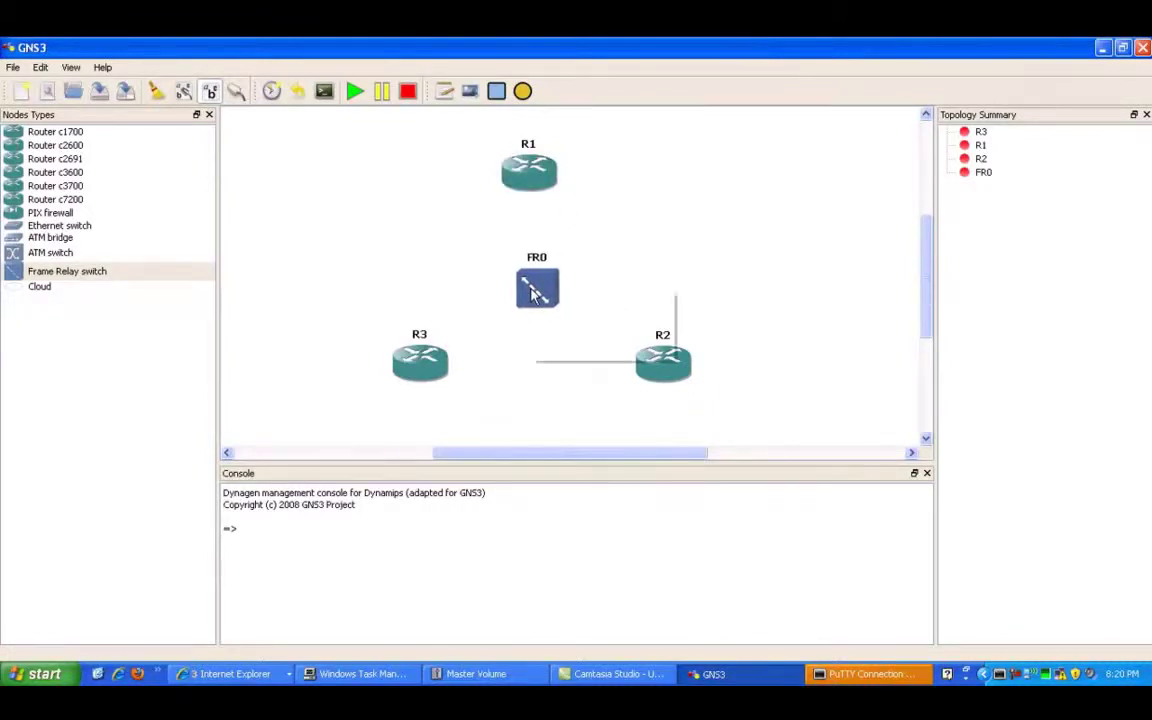
In FR0's configuration, add the mapping port 1 DLCI 102 to port 2 DLCI 201
click(548, 299)
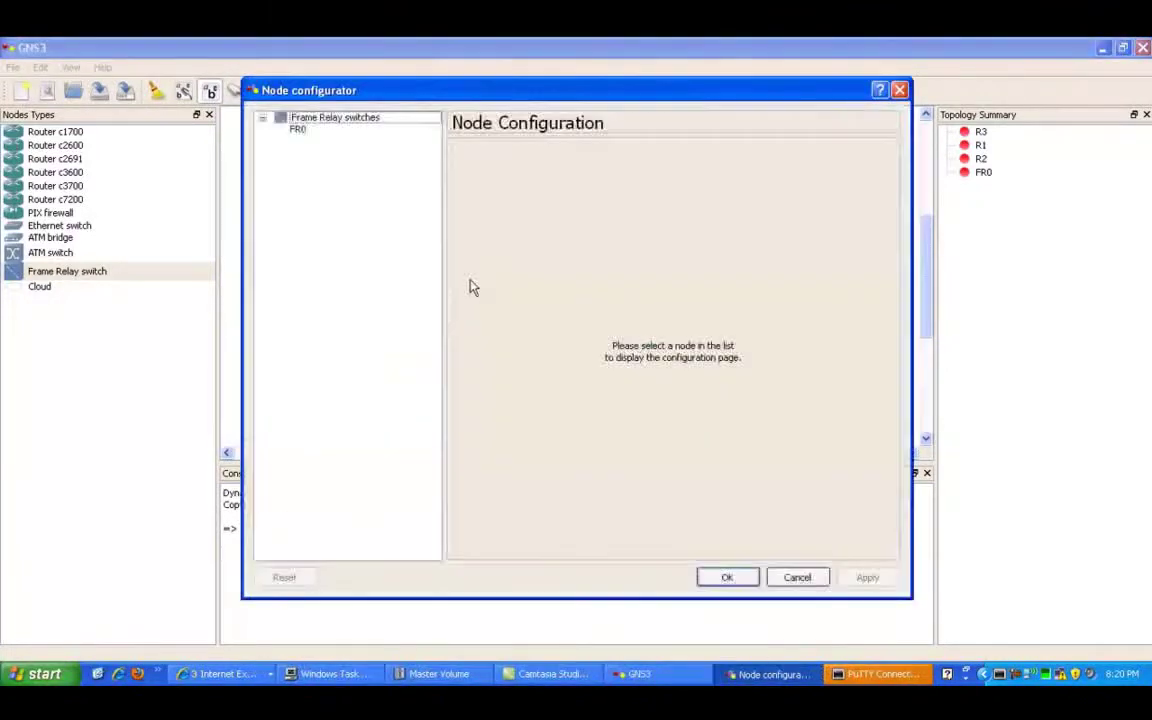
click(297, 132)
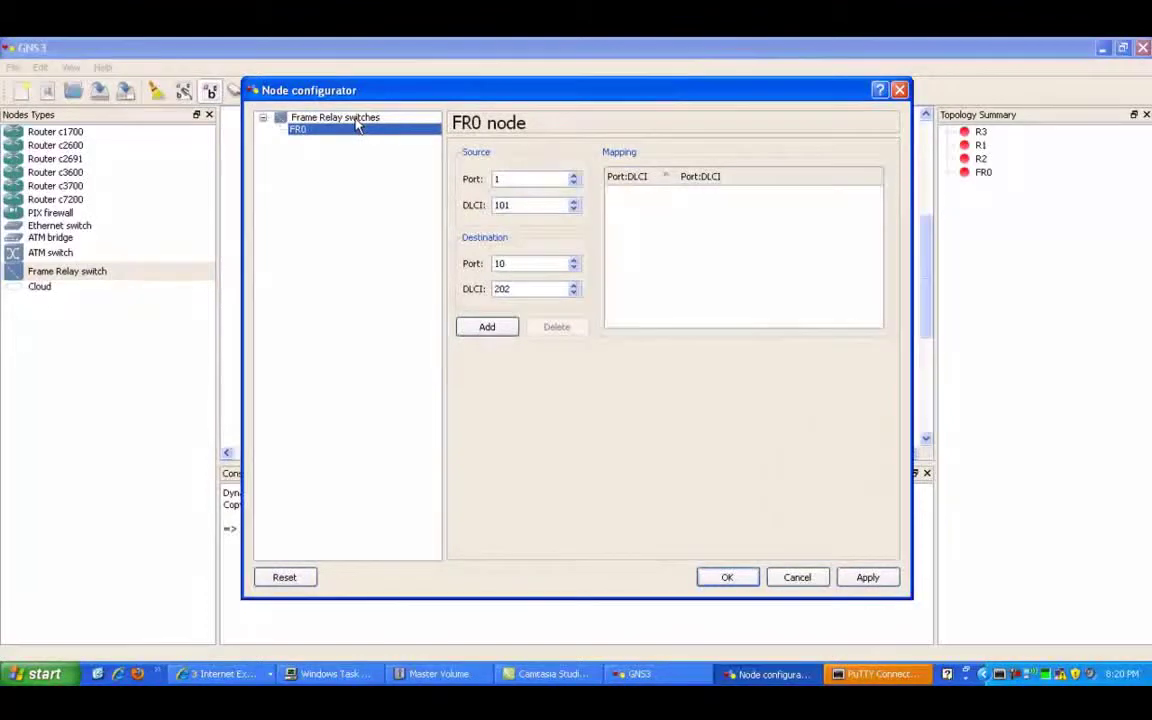
click(505, 179)
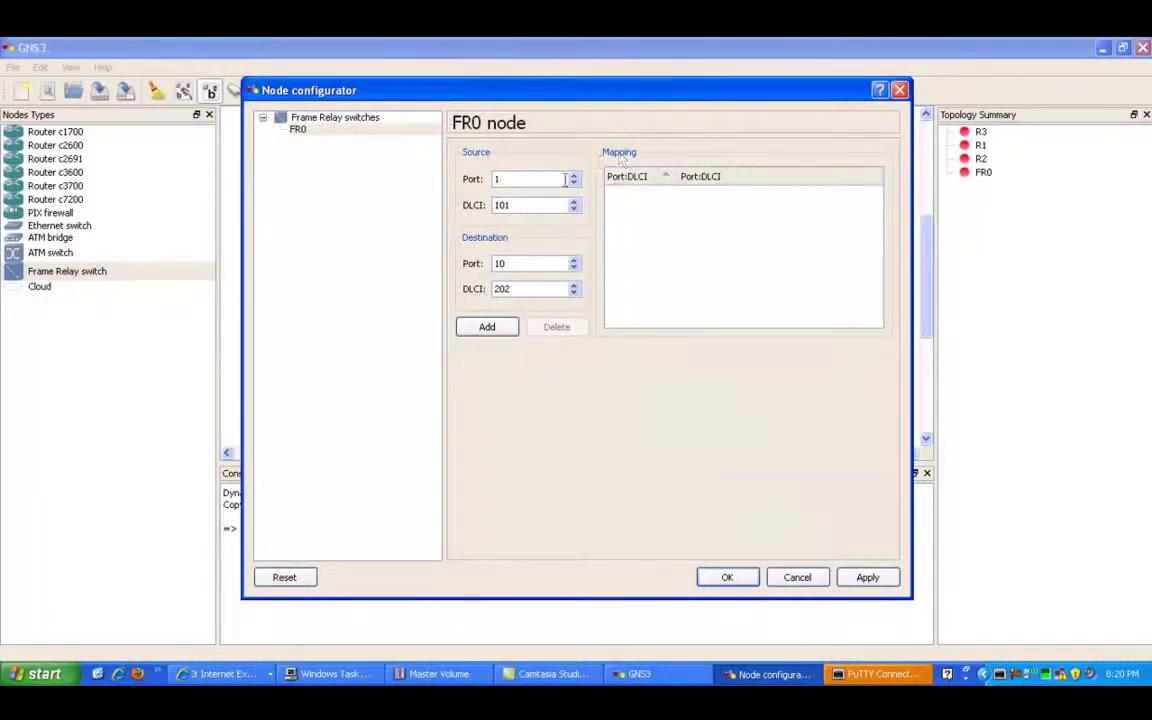
click(509, 199)
drag(512, 264, 489, 263)
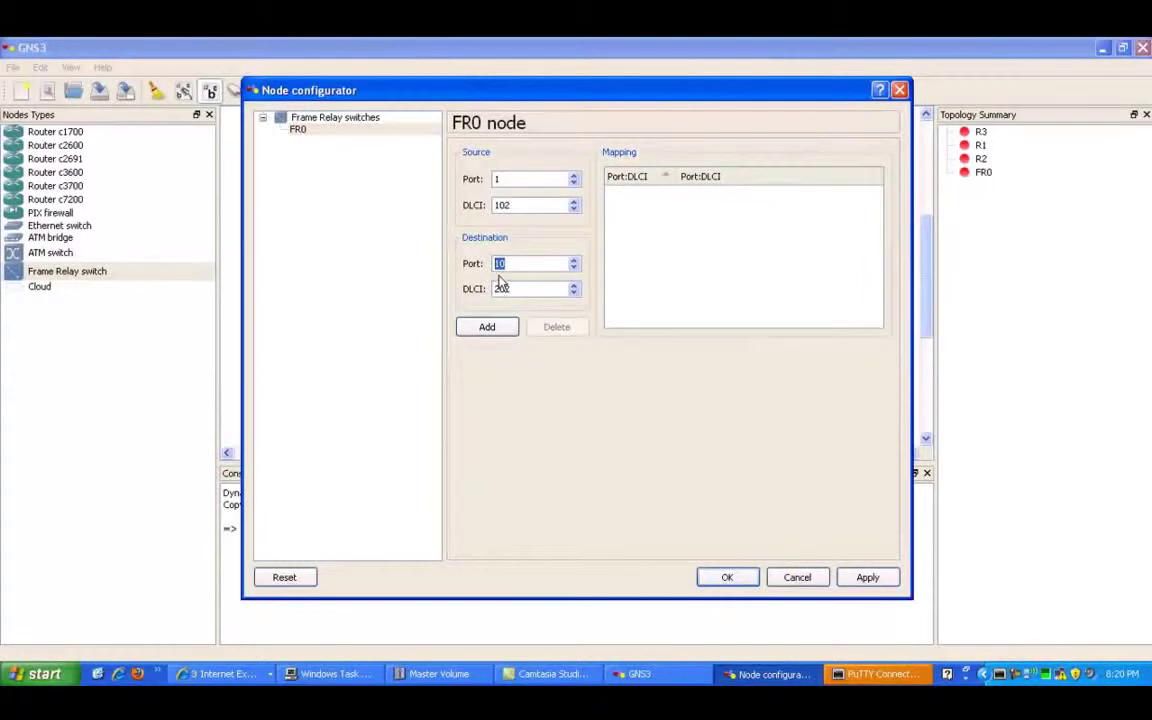
text(2)
click(517, 289)
key(BackSpace)
text(1)
click(506, 331)
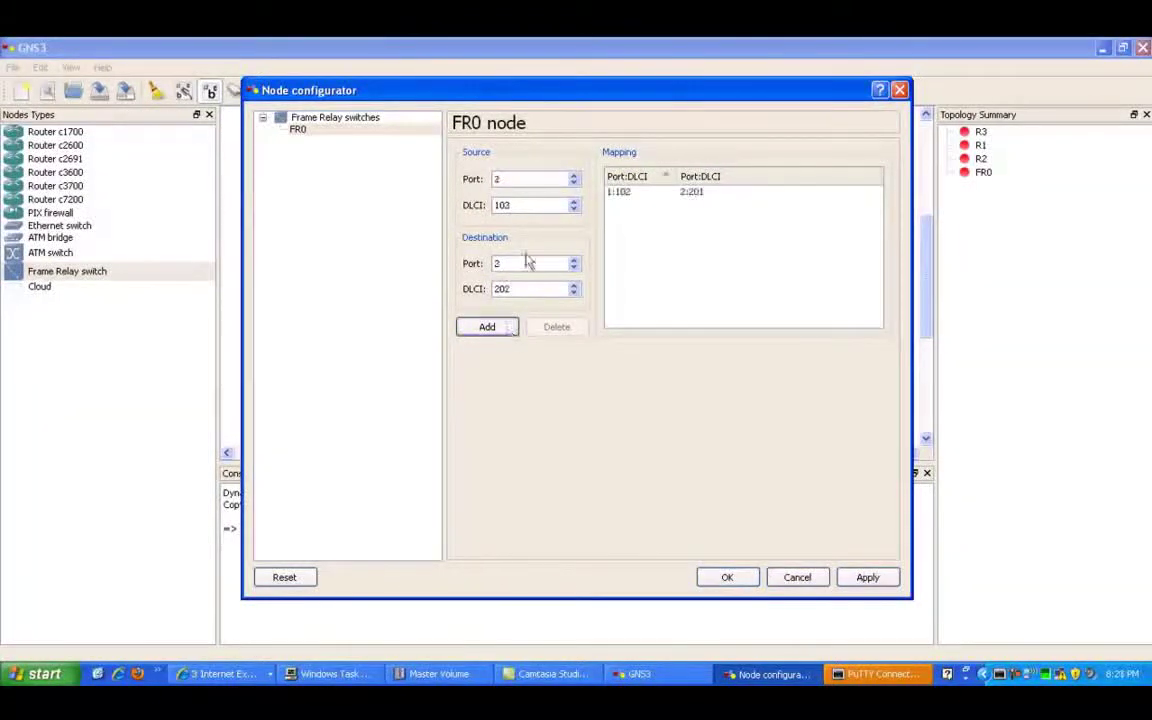
Add the second mapping 1:103 to 3:301 and save FR0's settings
double_click(500, 181)
text(1)
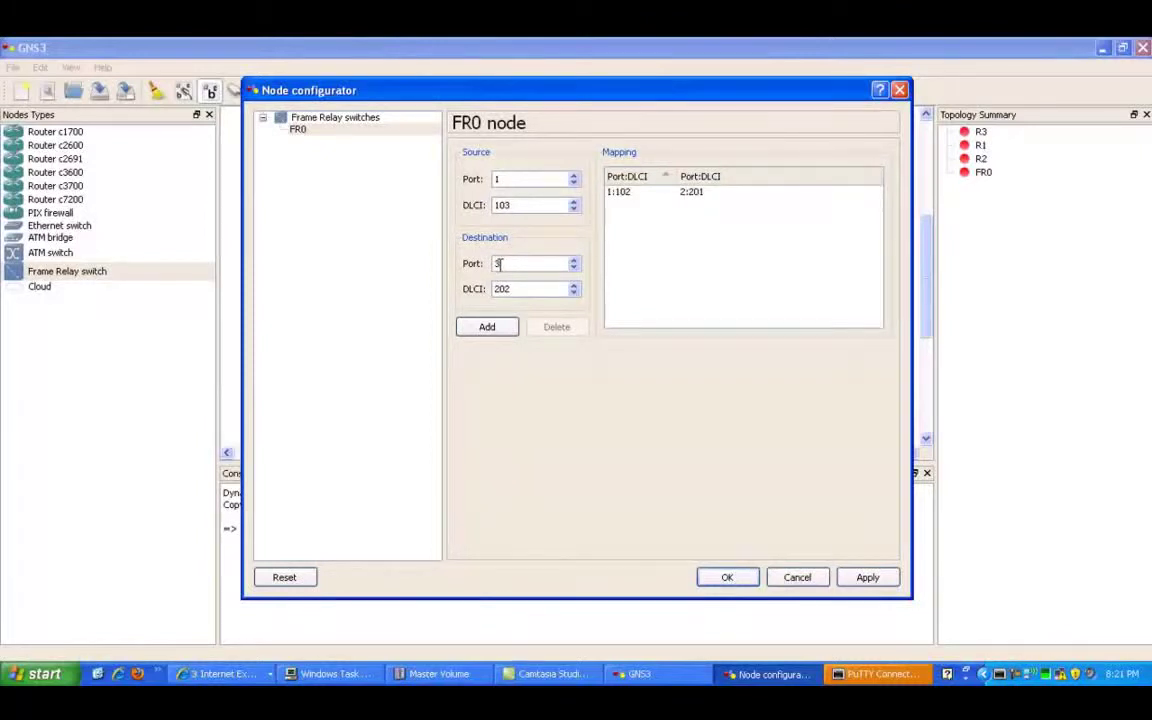
double_click(514, 288)
text(30)
click(510, 328)
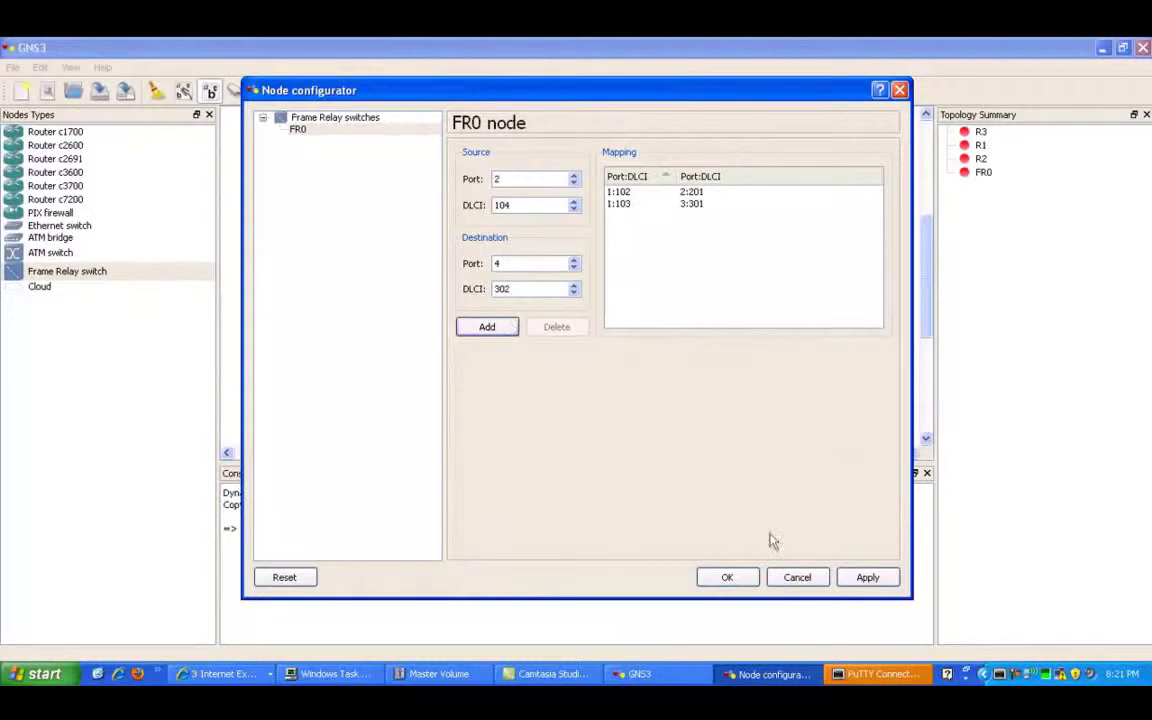
click(731, 577)
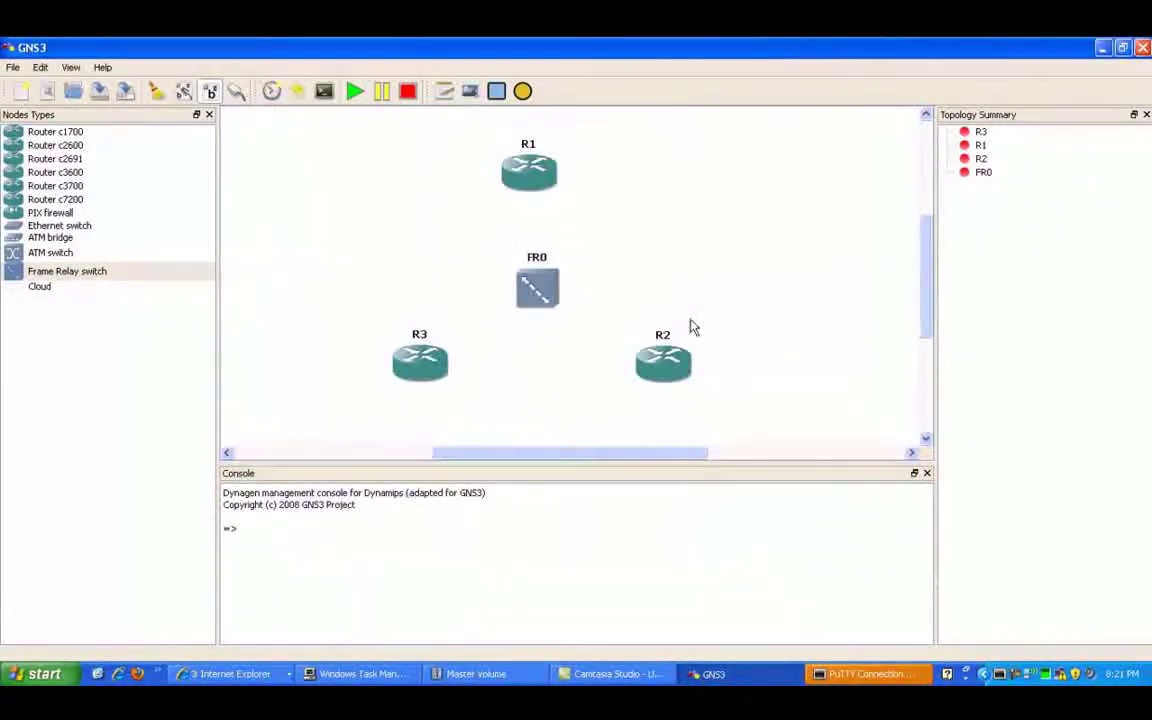
Shift R2, R3 and FR0 slightly lower to balance the triangle around the switch
drag(684, 386, 698, 408)
drag(434, 368, 440, 395)
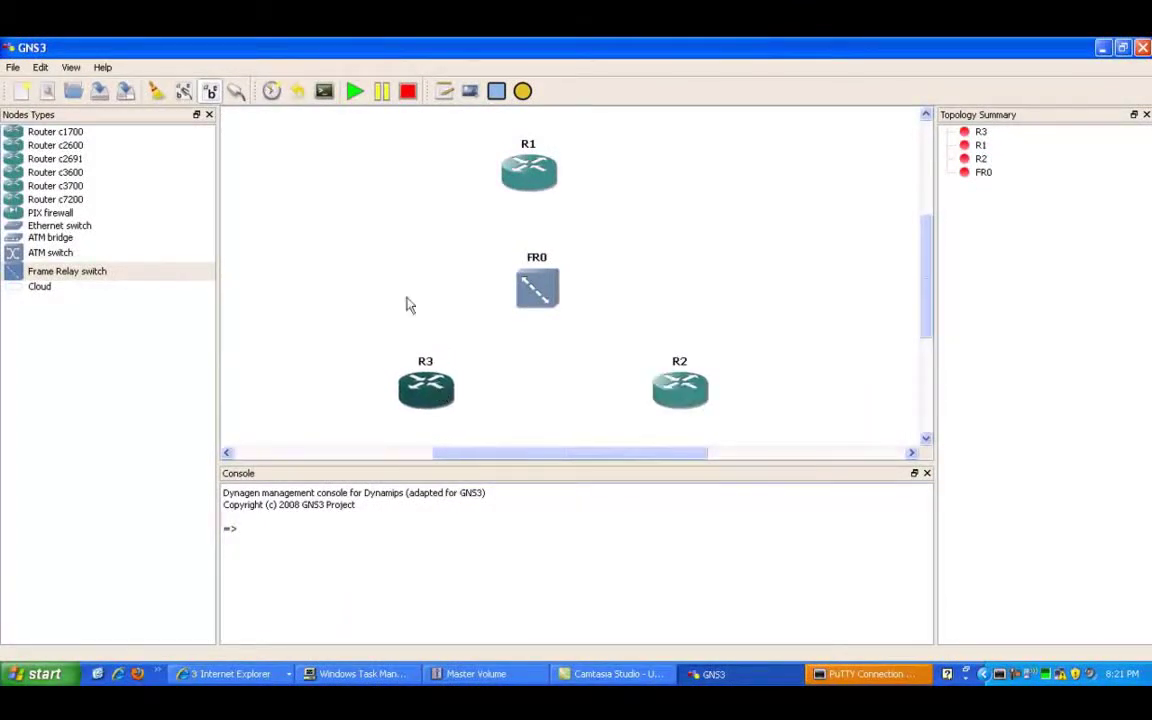
drag(553, 307, 548, 319)
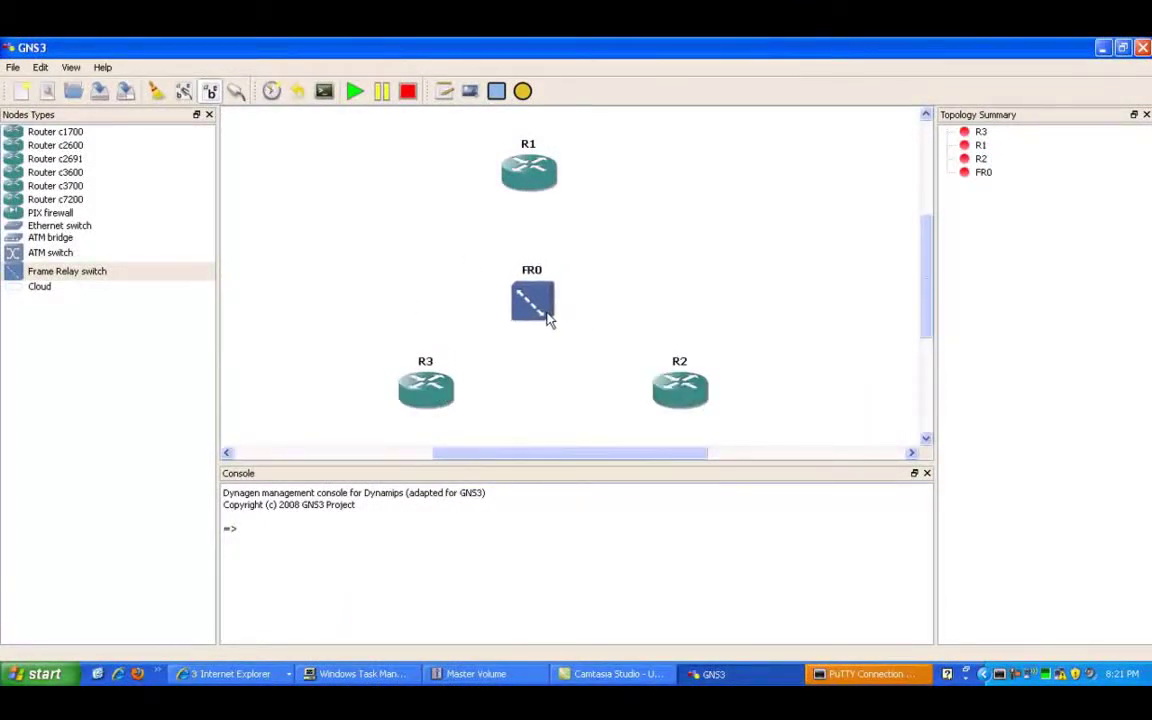
click(236, 91)
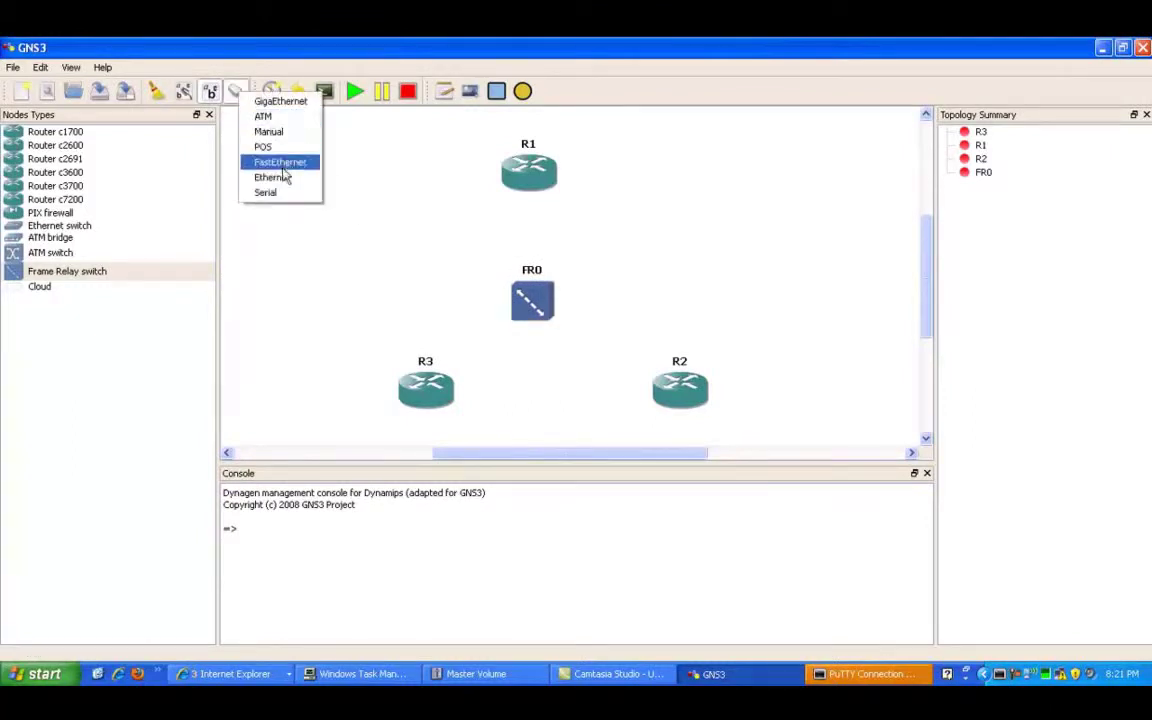
Link R1, R2 and R3 to FR0 ports 1, 2 and 3 with serial connections
click(266, 193)
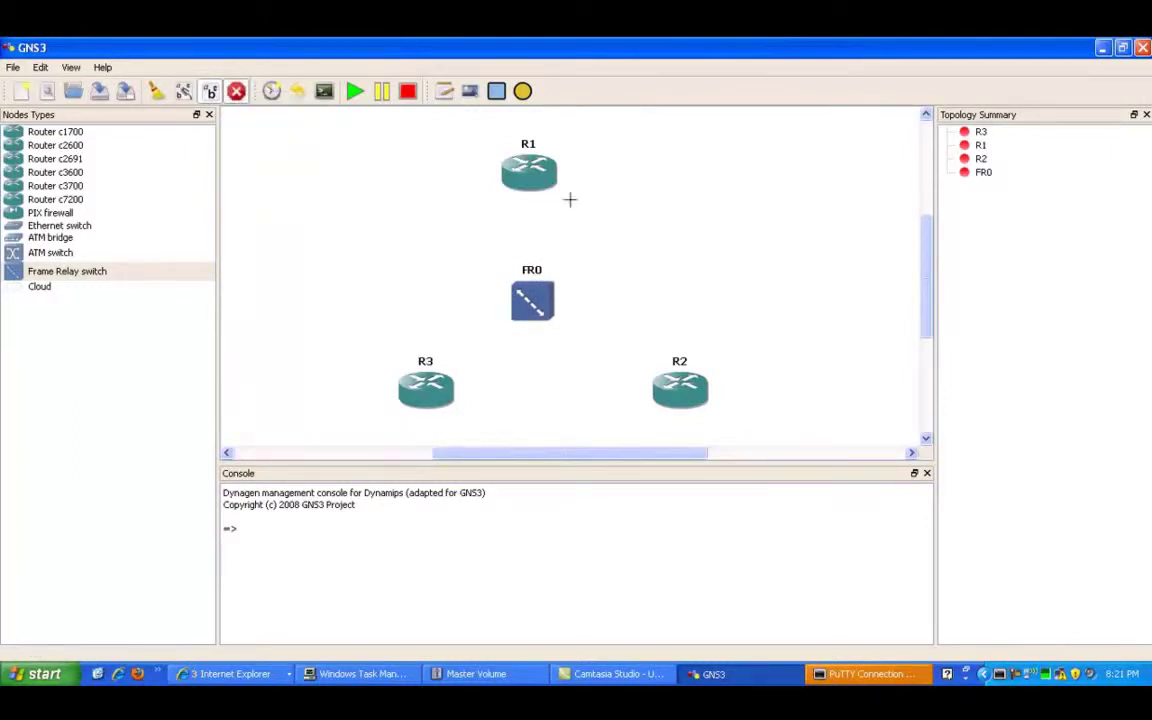
click(535, 173)
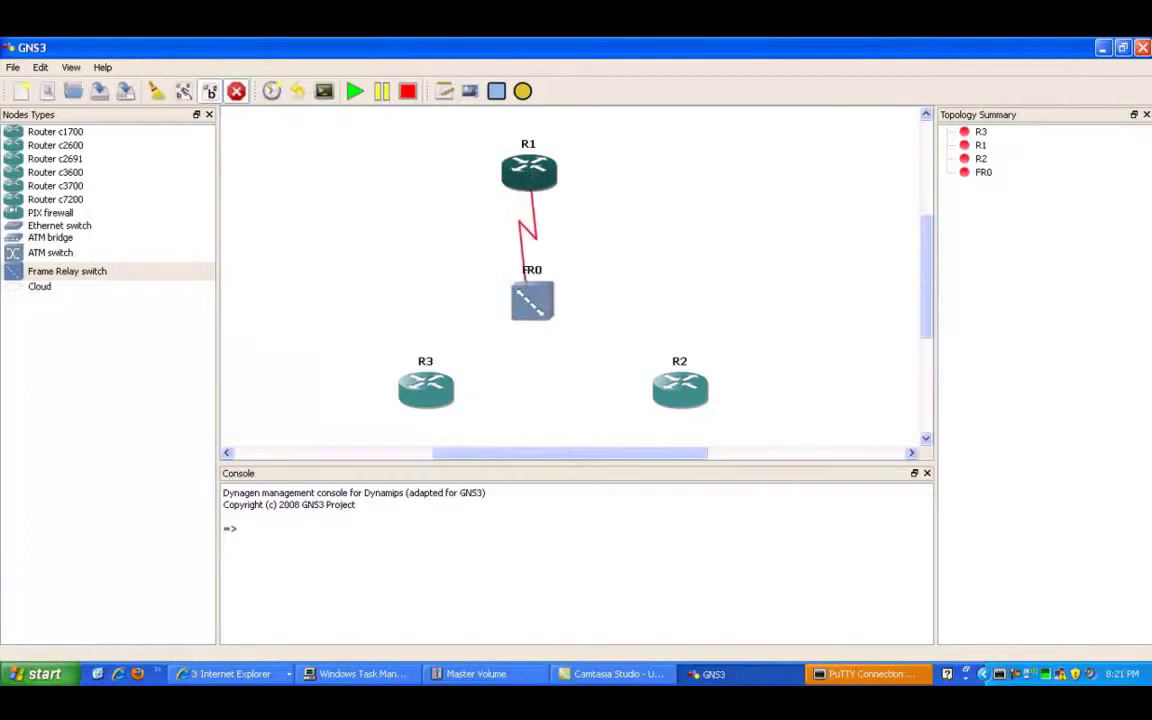
click(527, 289)
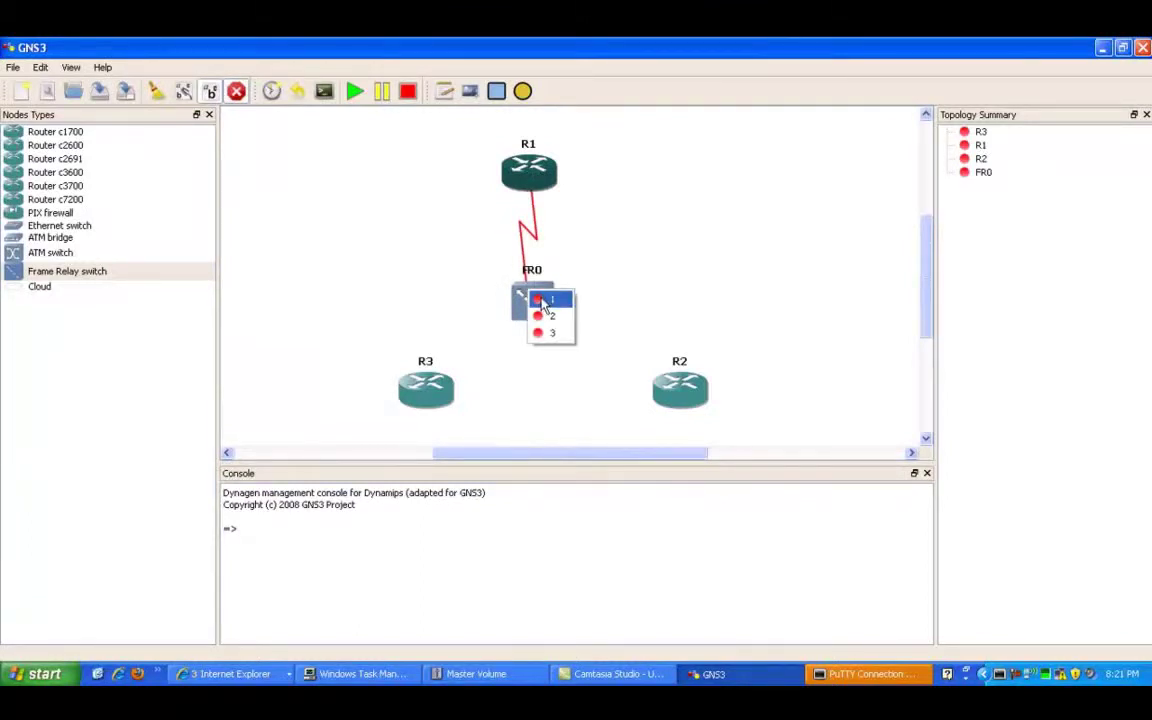
click(547, 301)
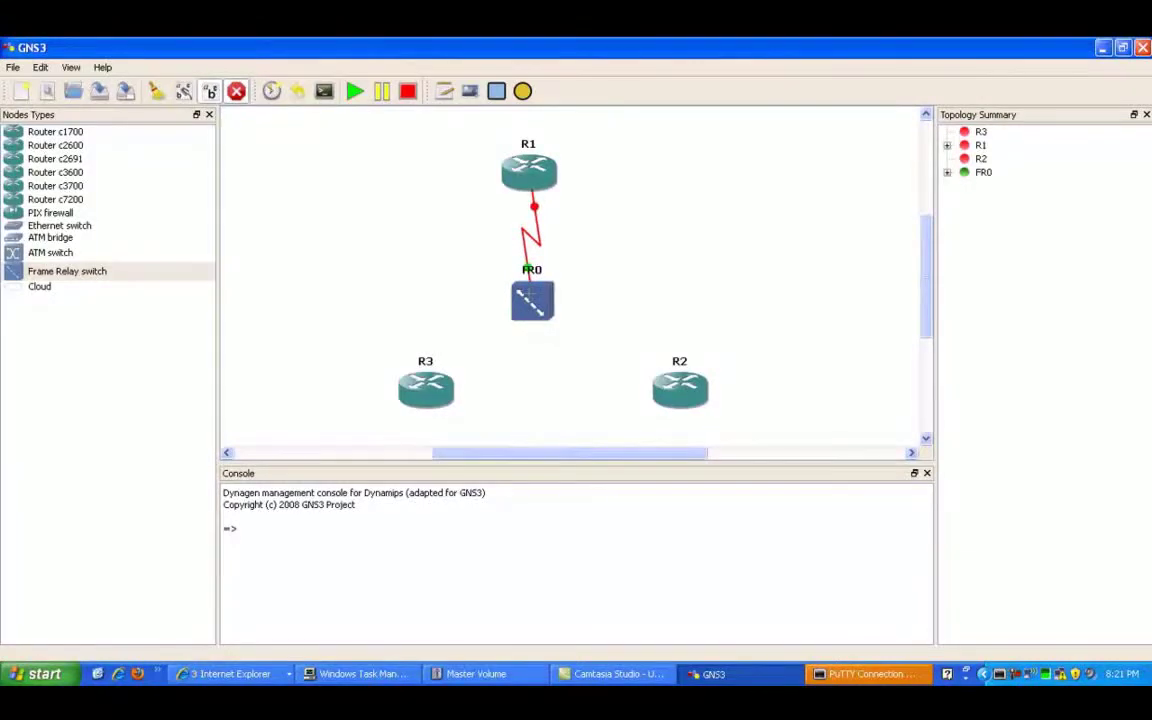
click(672, 395)
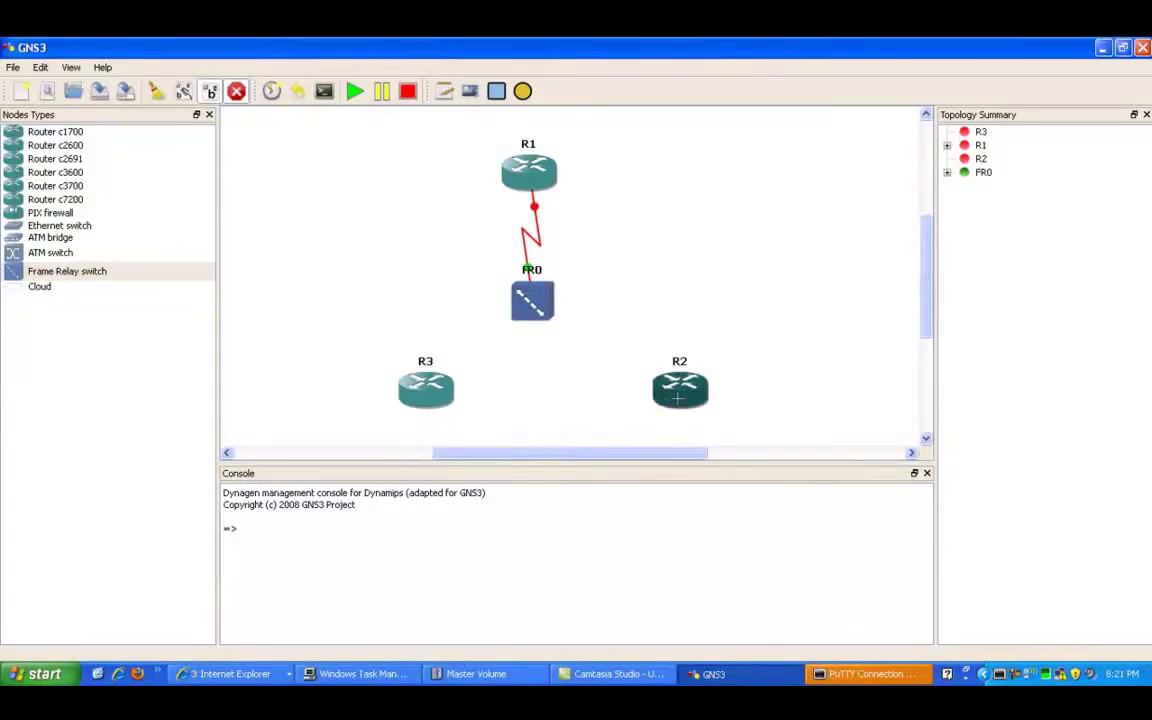
click(551, 309)
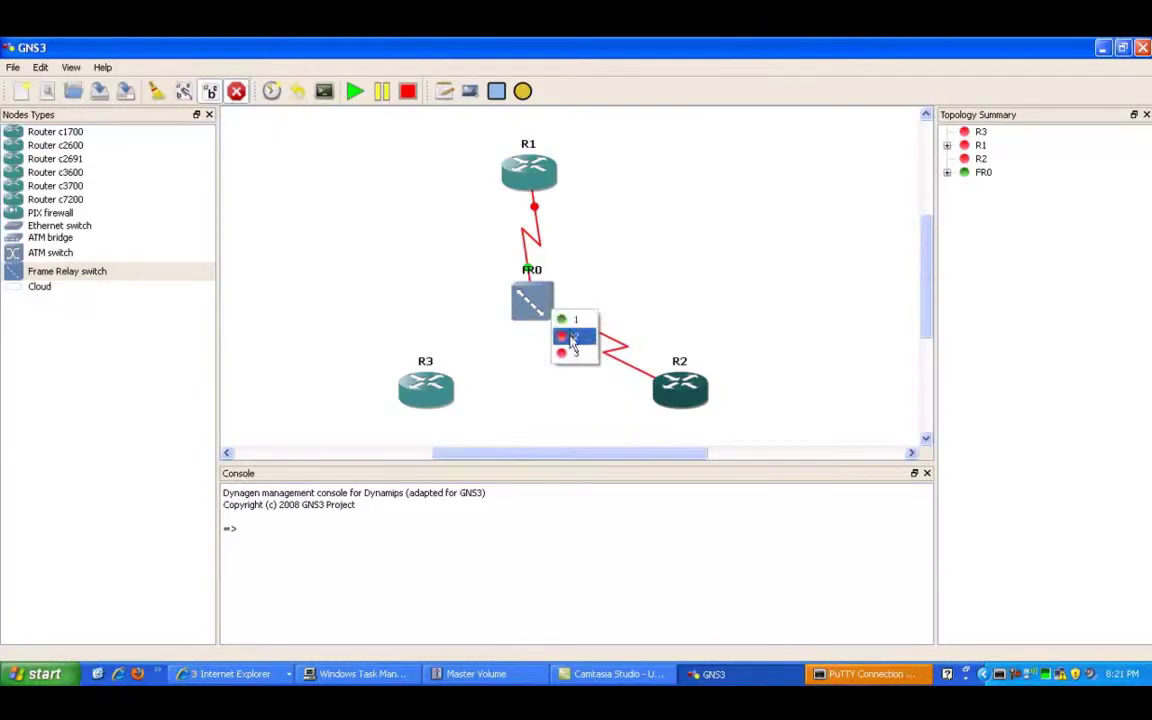
click(564, 336)
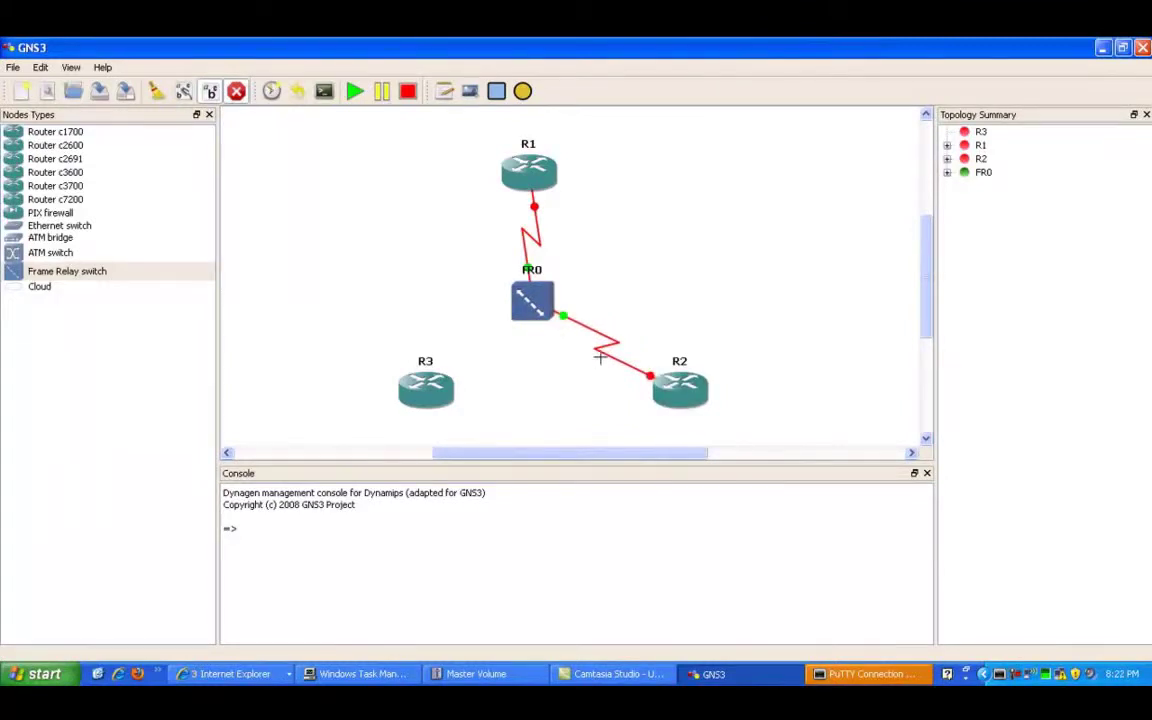
click(426, 386)
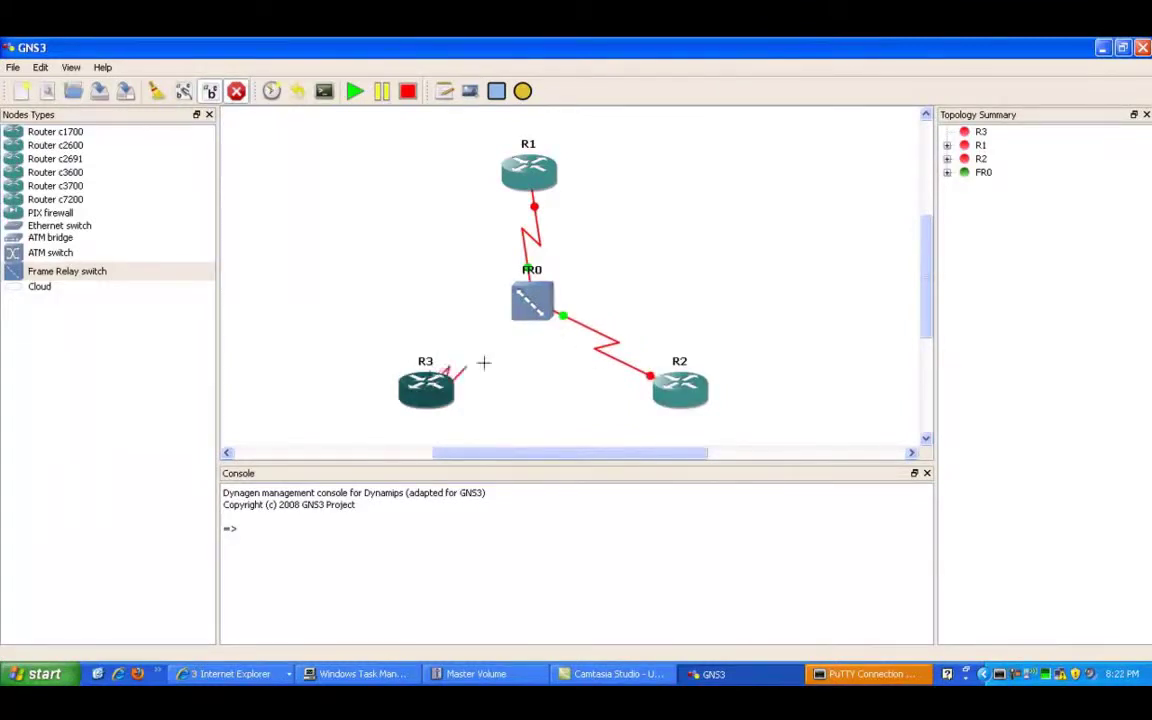
click(533, 318)
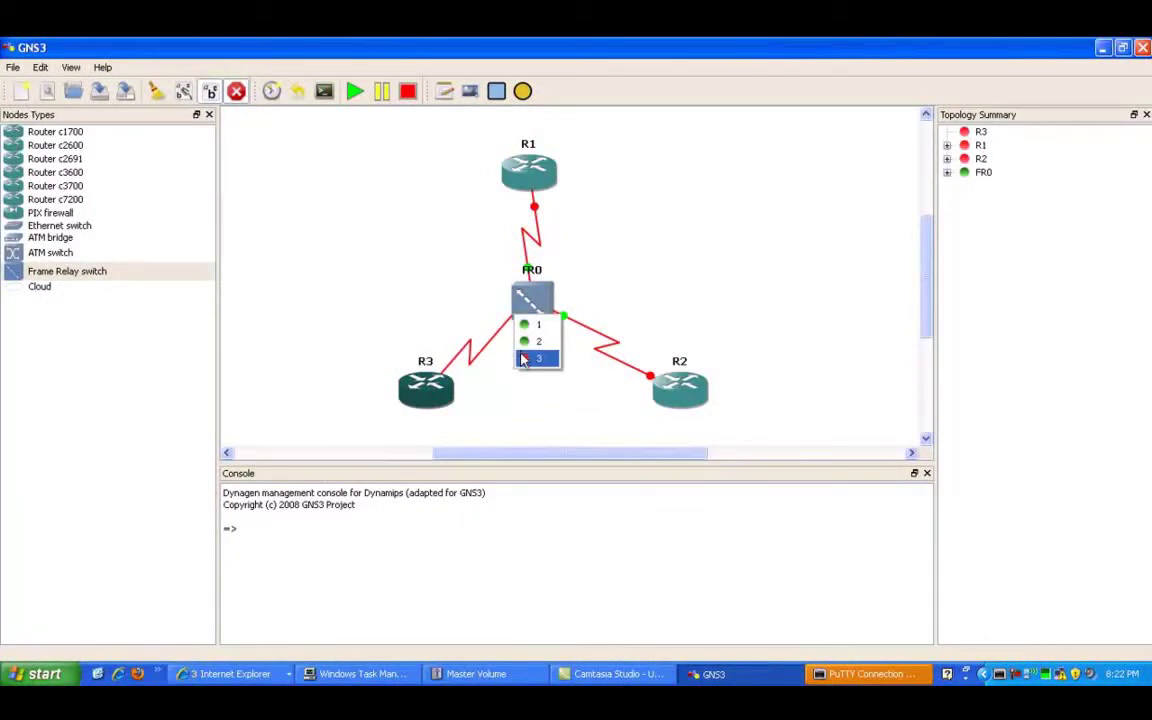
click(524, 360)
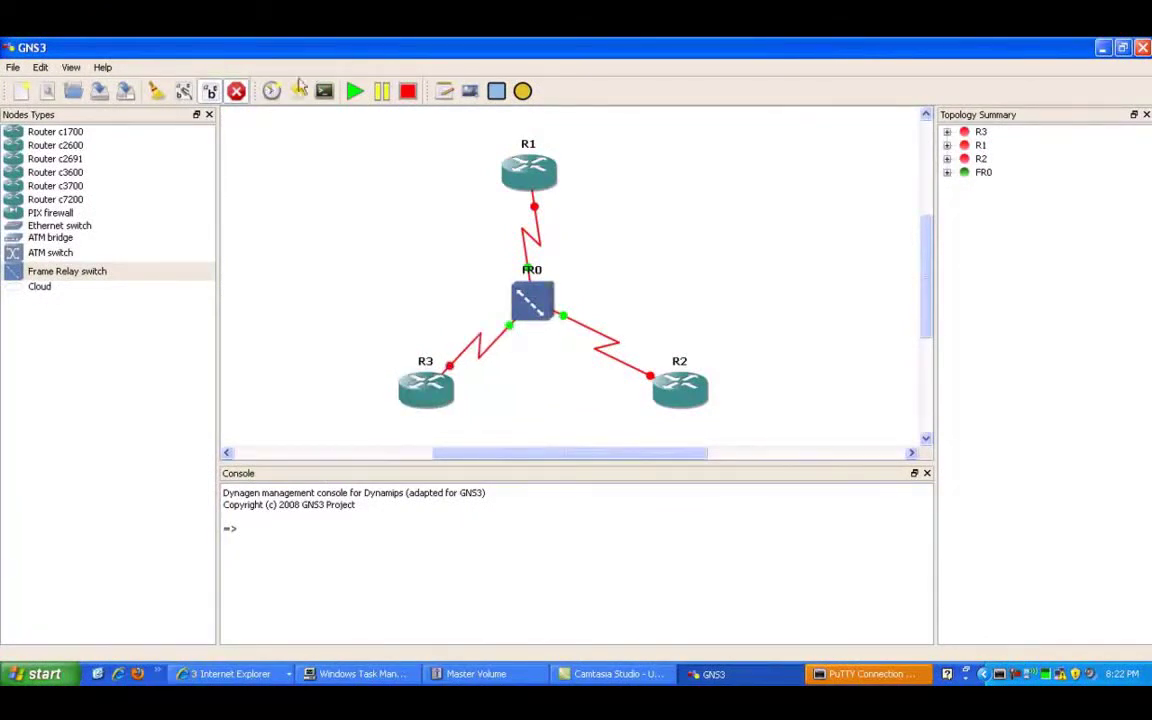
click(240, 90)
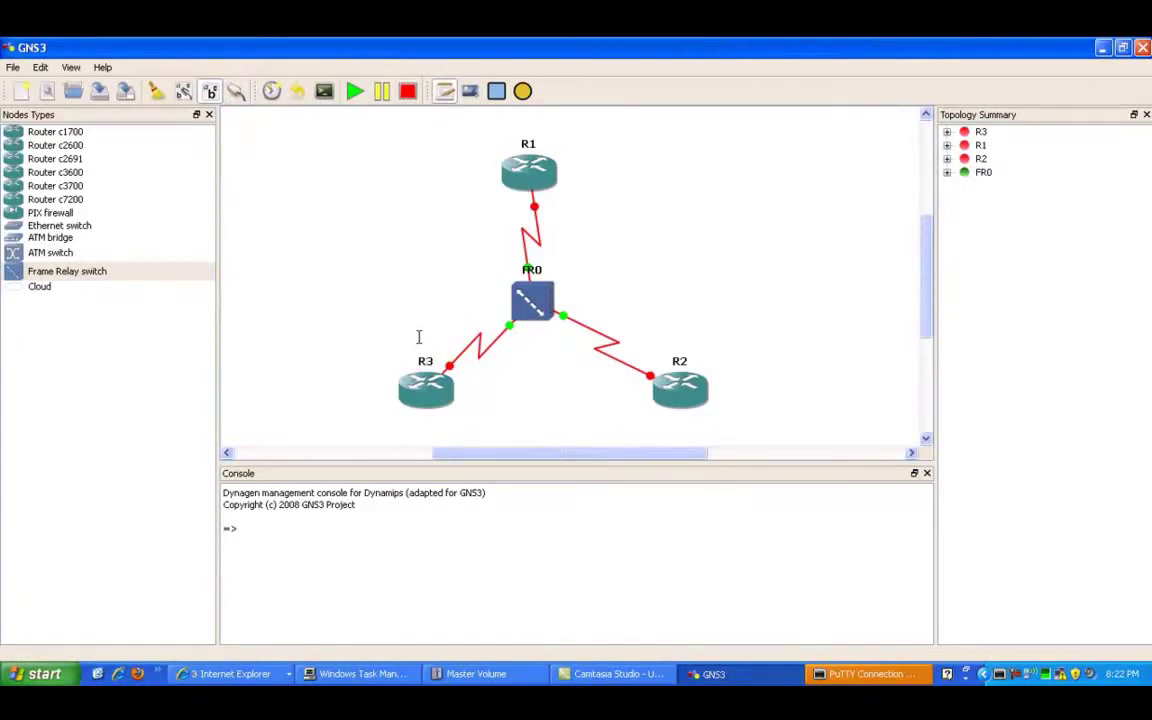
Place text notes 301, 201 and 103 next to the R3, R2 and R1 serial links
click(448, 317)
text(301)
click(635, 329)
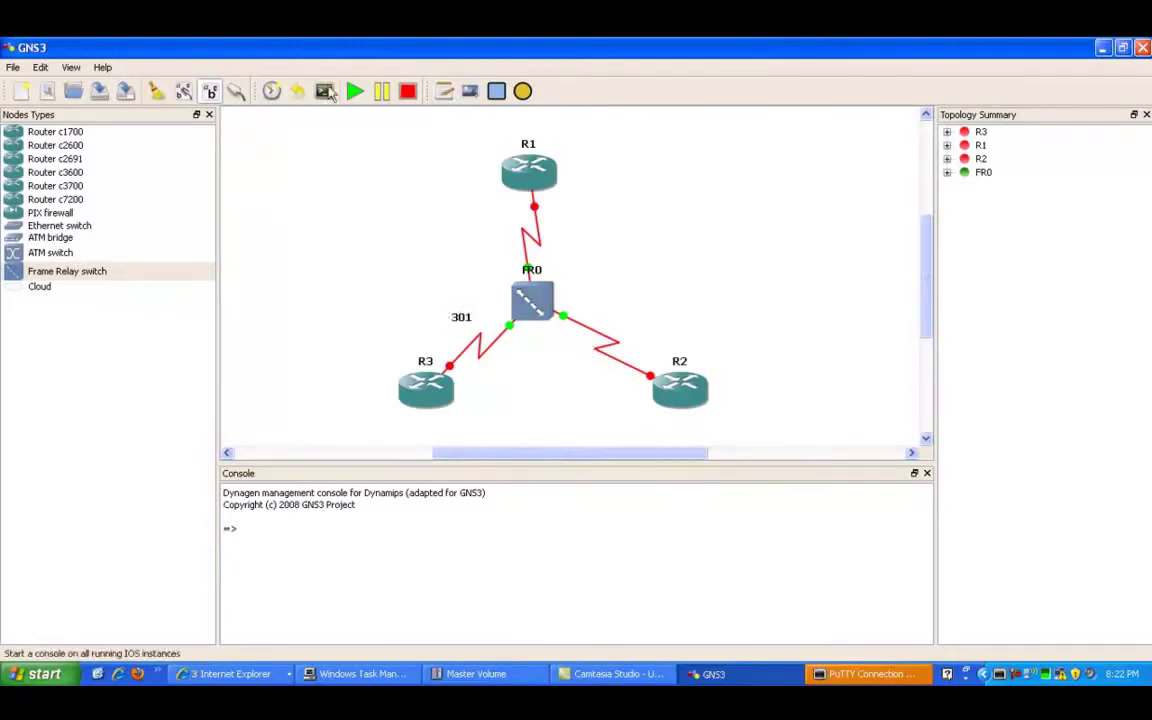
click(444, 91)
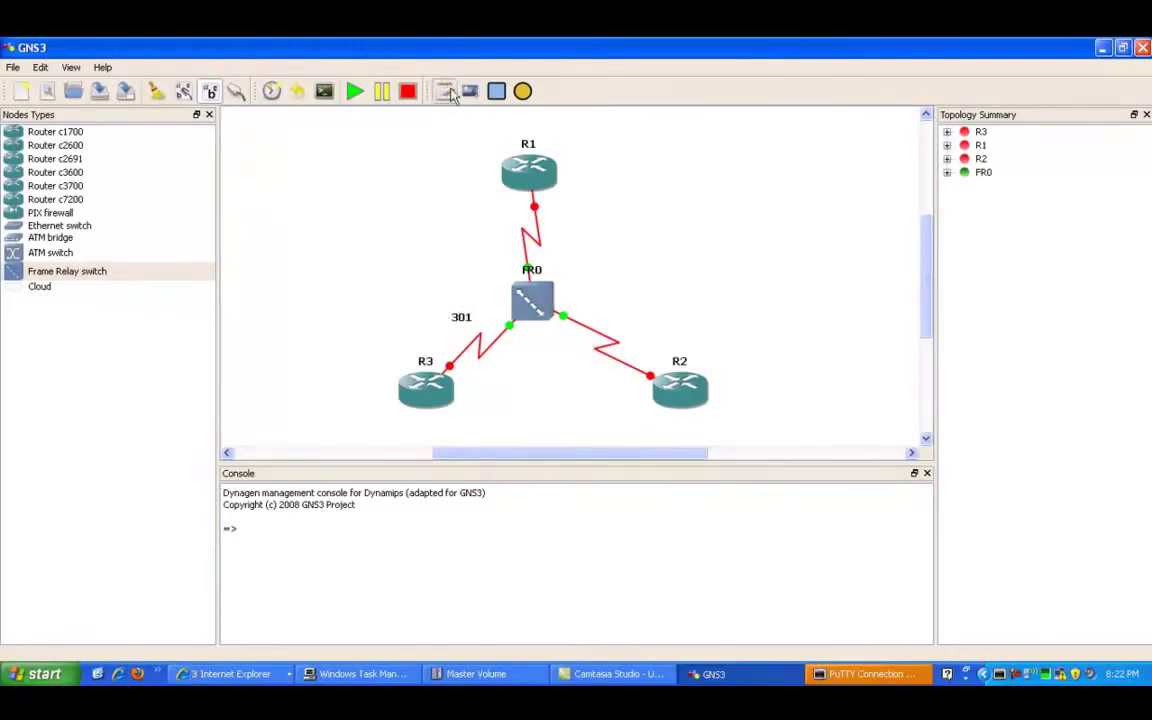
click(600, 319)
text(201)
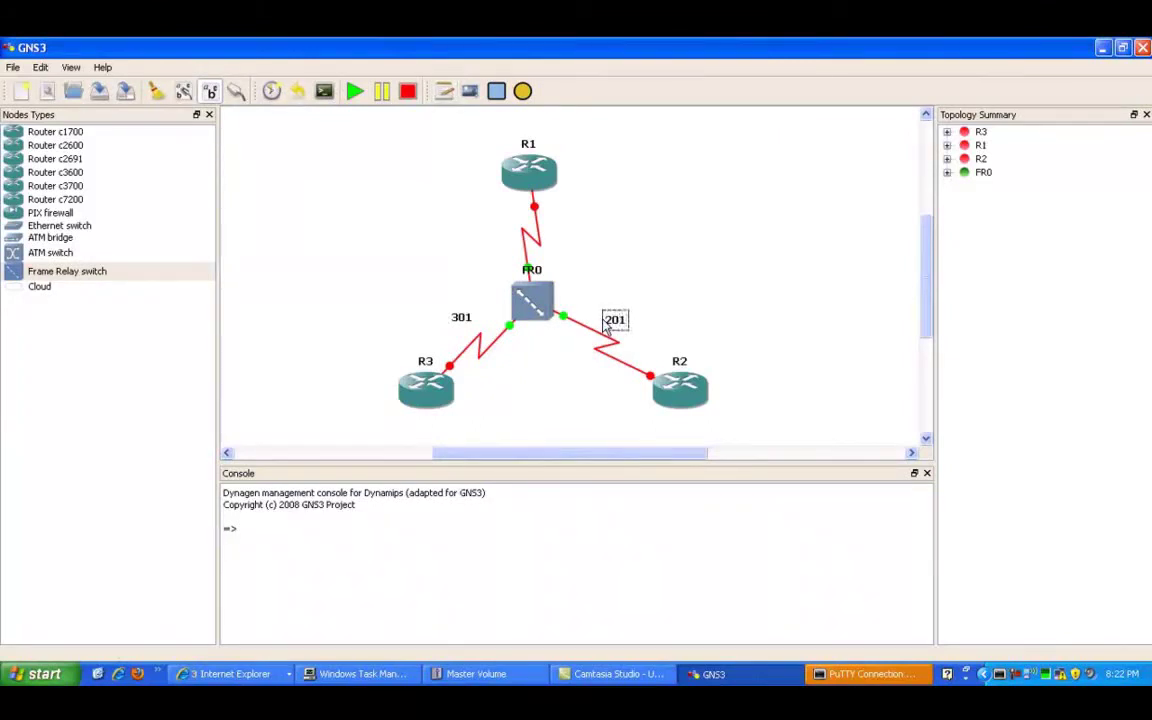
click(444, 91)
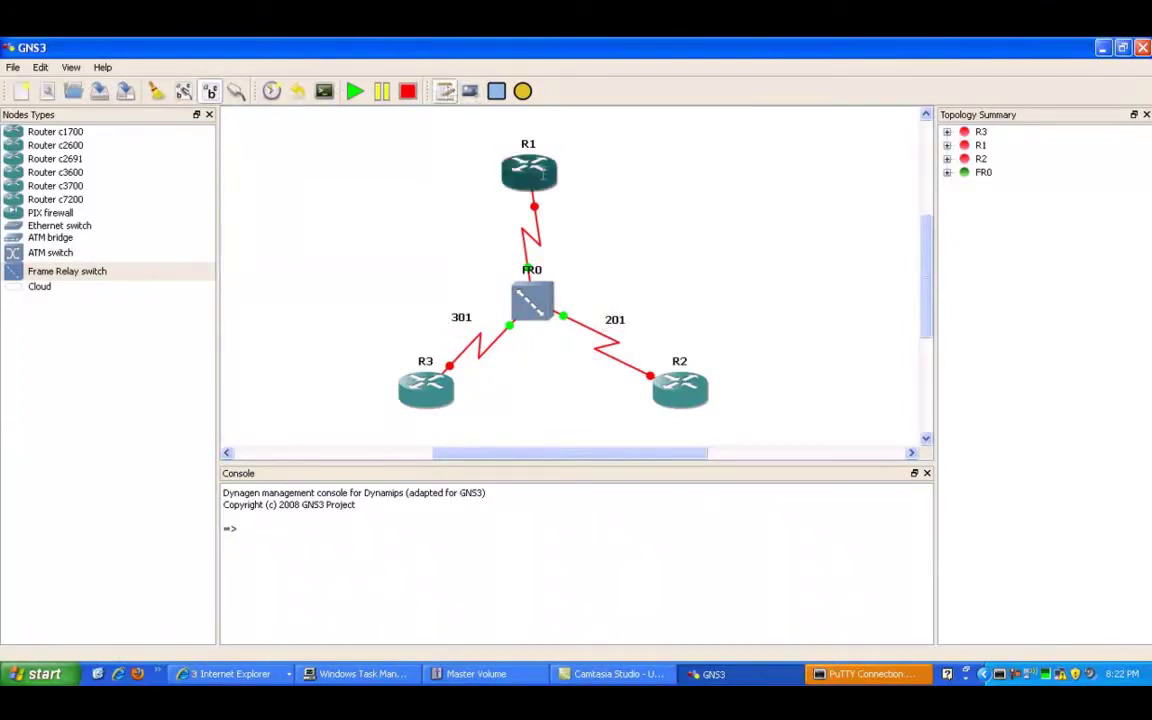
click(479, 225)
text(103)
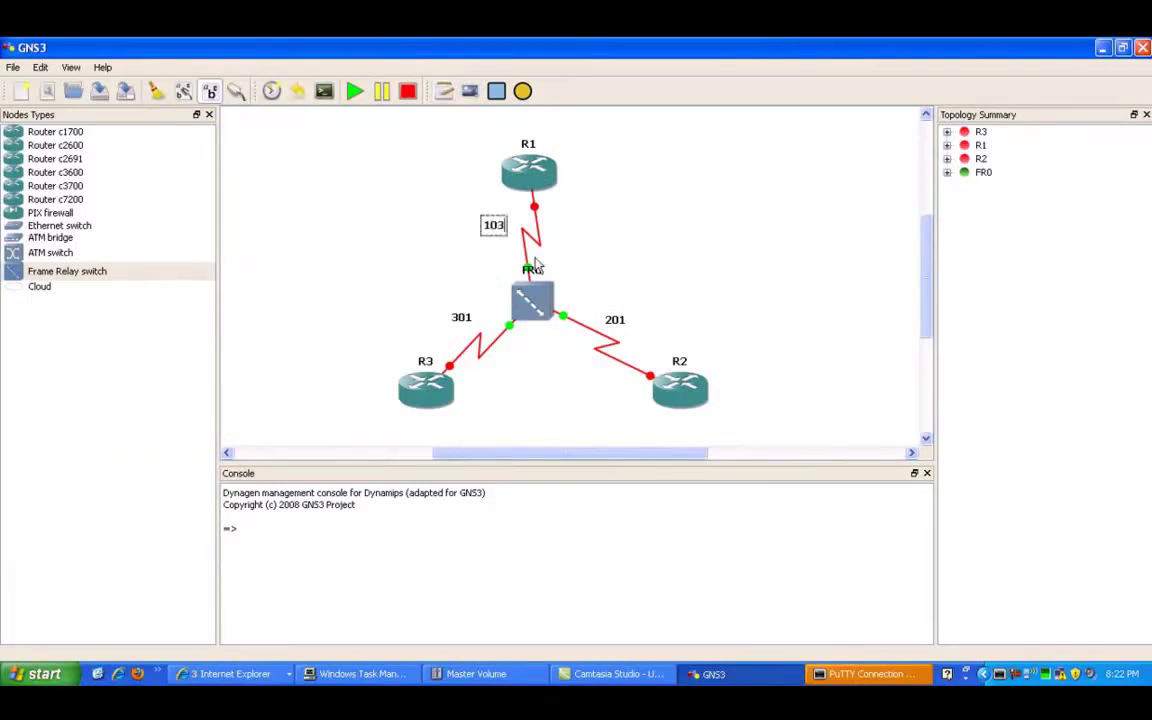